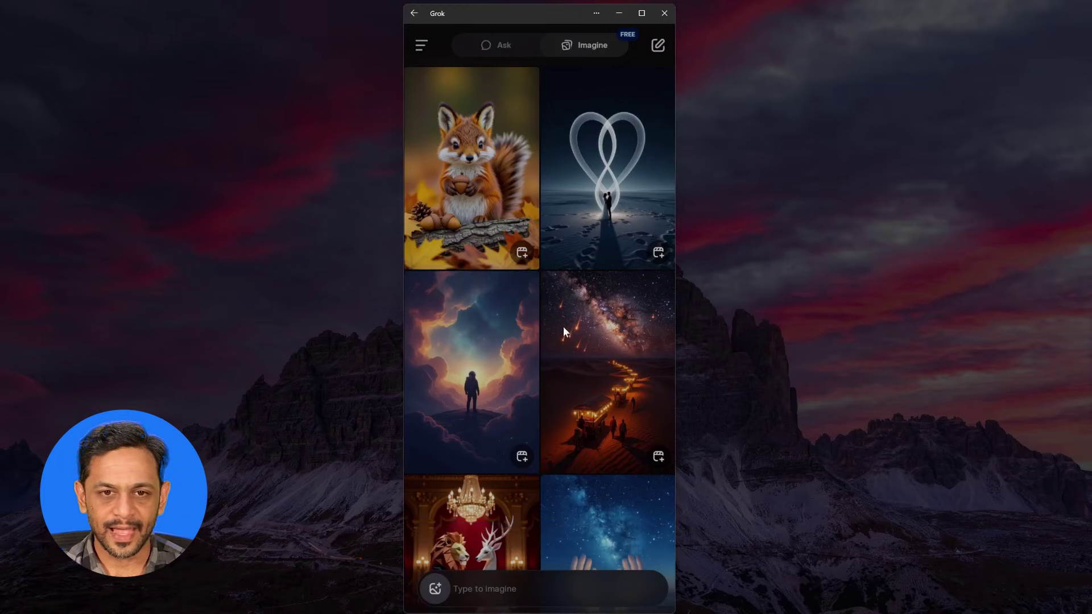
Animate the heart-and-infinity couple image into a short video and return to the gallery.
{"action": "left_click", "coordinate": [584, 199]}
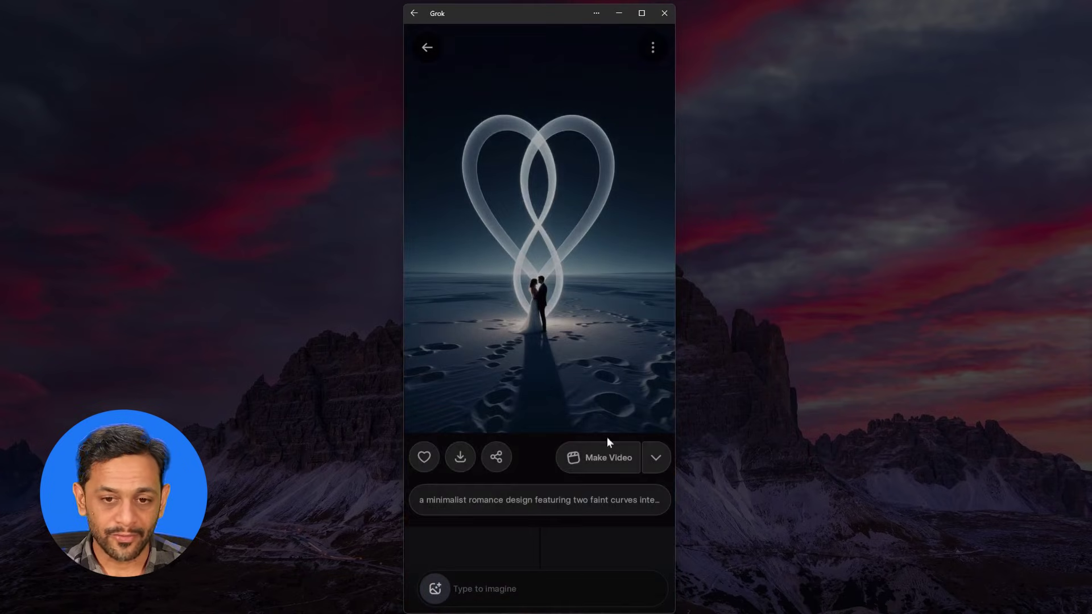
{"action": "left_click", "coordinate": [593, 456]}
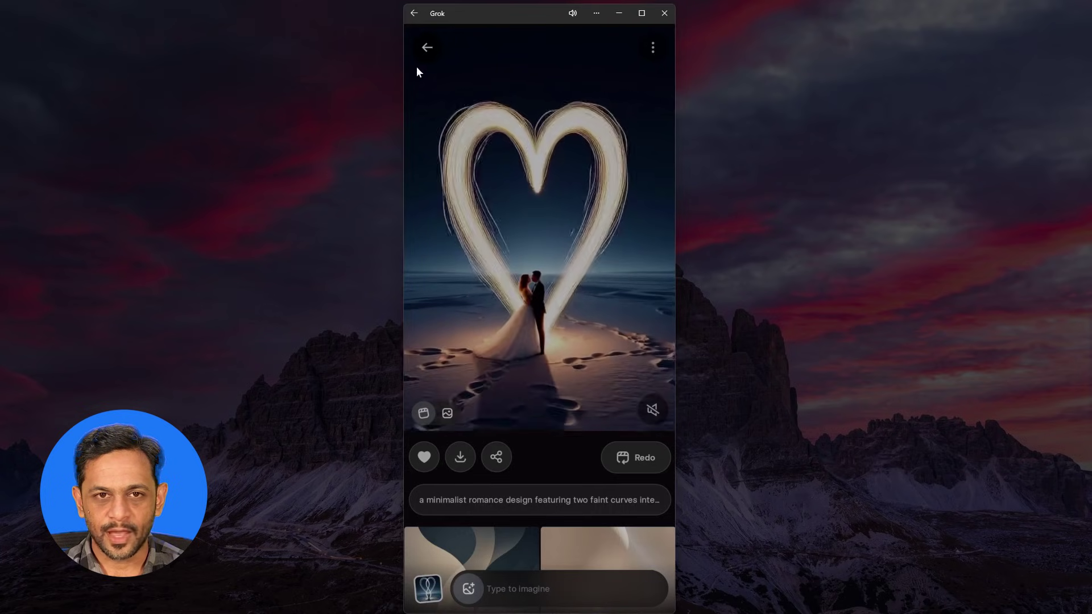
{"action": "left_click", "coordinate": [426, 48]}
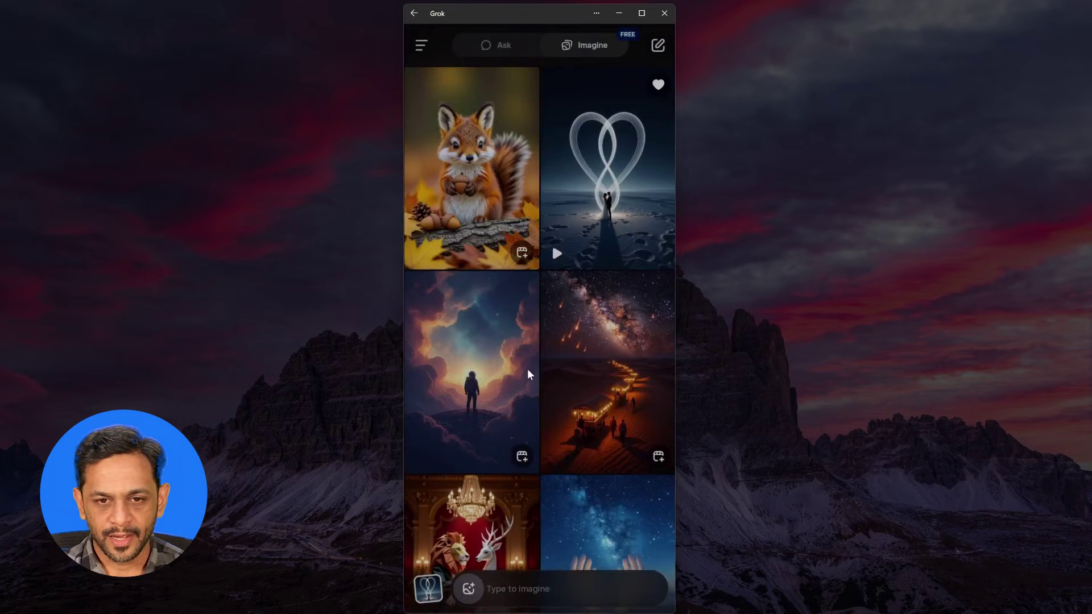
Turn the Victorian-dress woman on a train image into a video using a chosen video style.
{"action": "scroll", "coordinate": [528, 370], "scroll_direction": "down", "scroll_amount": 4}
{"action": "scroll", "coordinate": [528, 372], "scroll_direction": "down", "scroll_amount": 9}
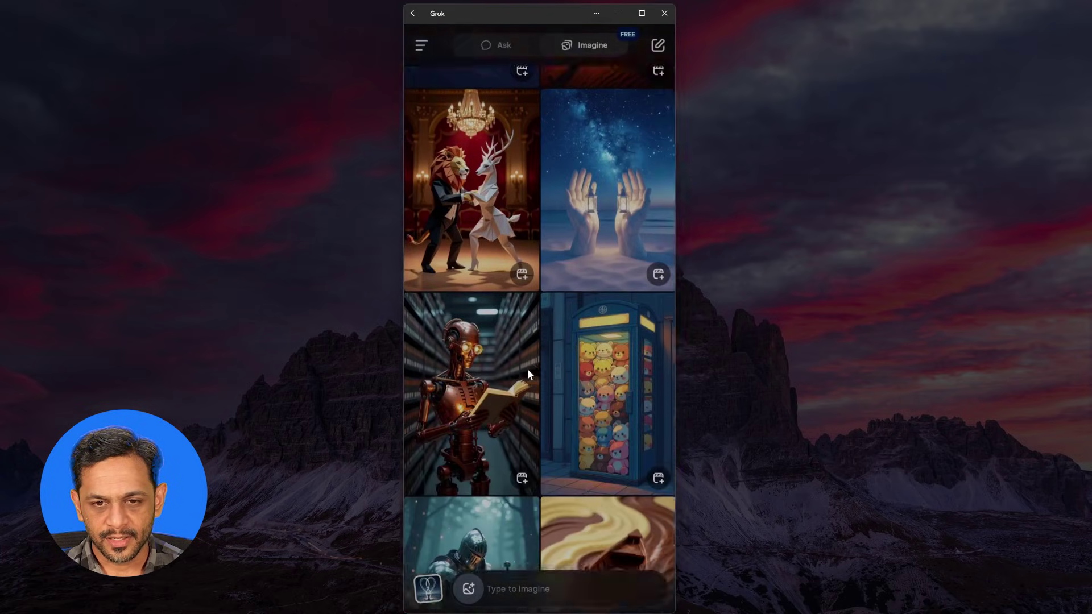
{"action": "scroll", "coordinate": [527, 374], "scroll_direction": "down", "scroll_amount": 5}
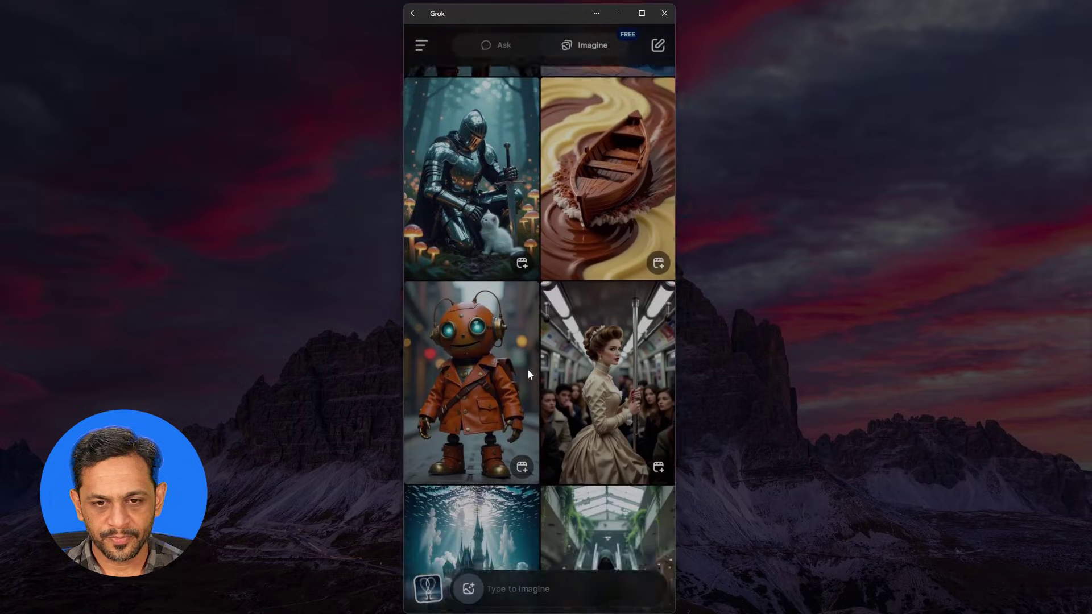
{"action": "left_click", "coordinate": [592, 215]}
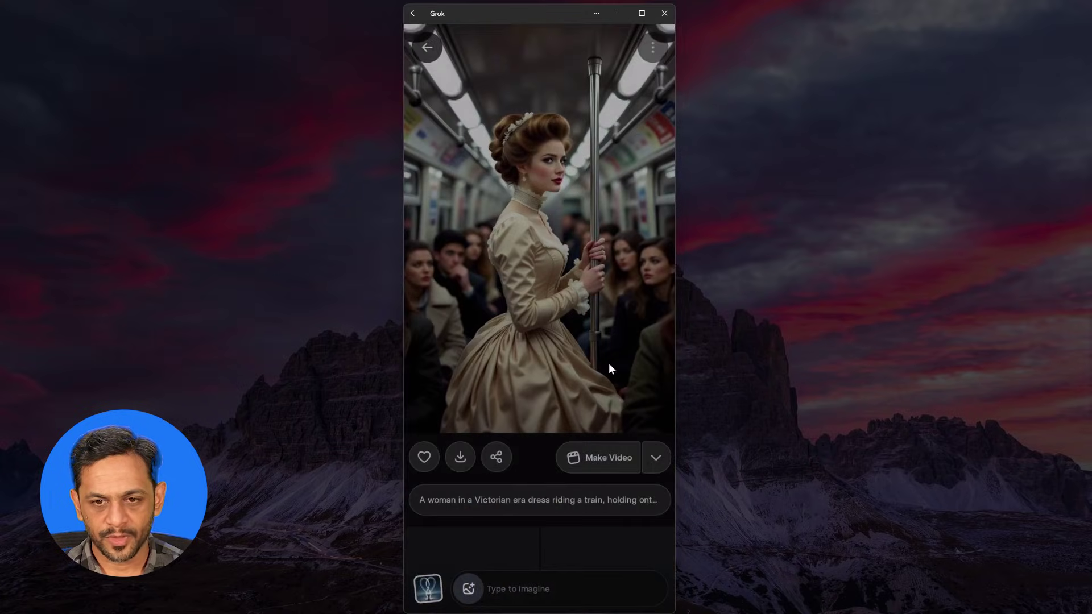
{"action": "left_click", "coordinate": [654, 459]}
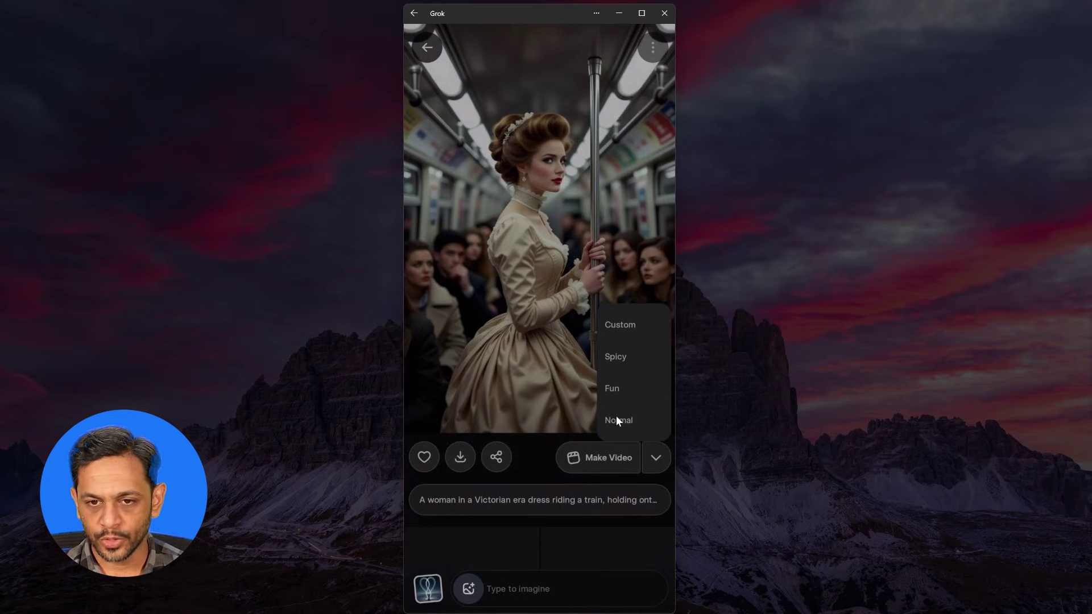
{"action": "left_click", "coordinate": [613, 383]}
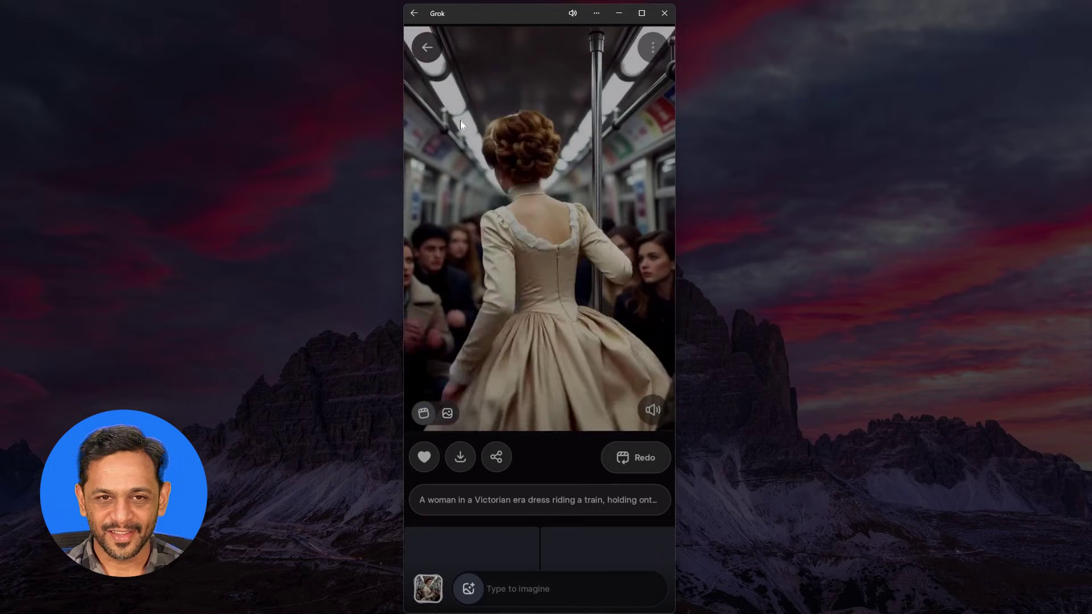
{"action": "left_click", "coordinate": [427, 45]}
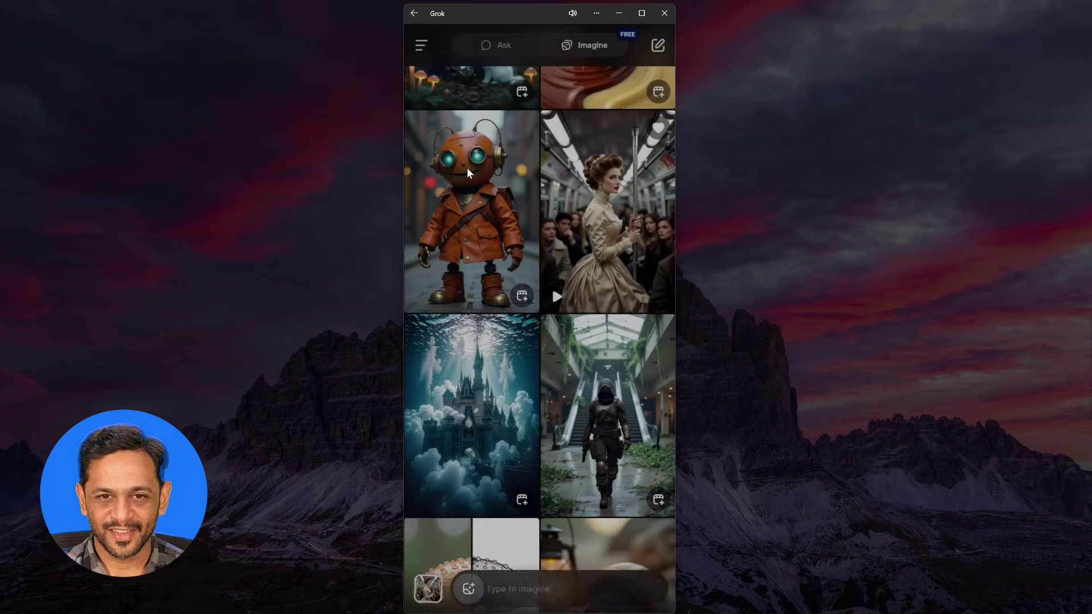
Animate the yellow-dress woman with a book on a train into a video.
{"action": "scroll", "coordinate": [497, 339], "scroll_direction": "down", "scroll_amount": 6}
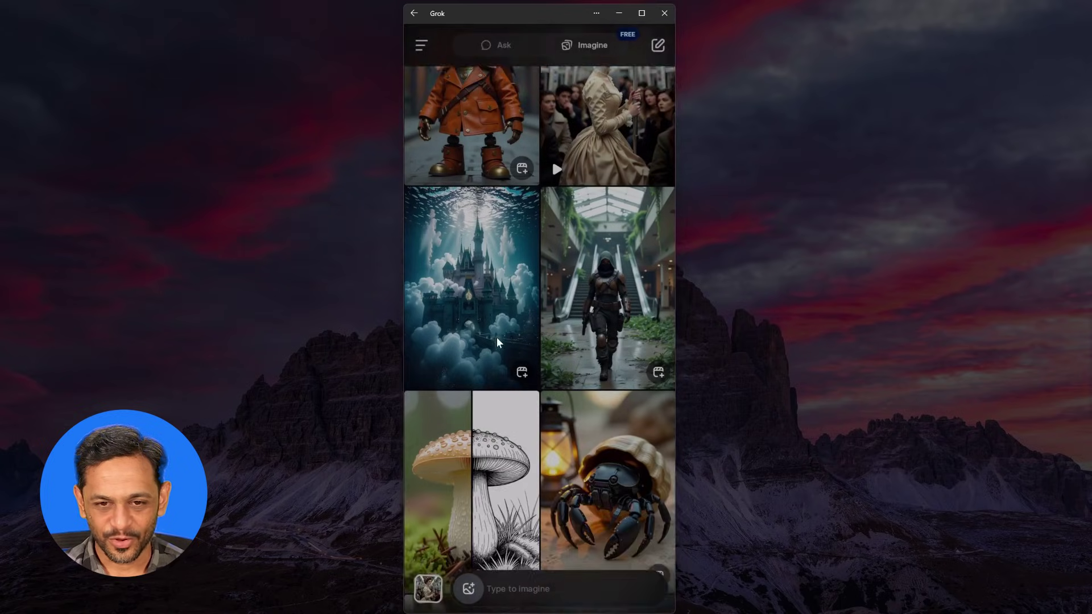
{"action": "scroll", "coordinate": [496, 336], "scroll_direction": "down", "scroll_amount": 2}
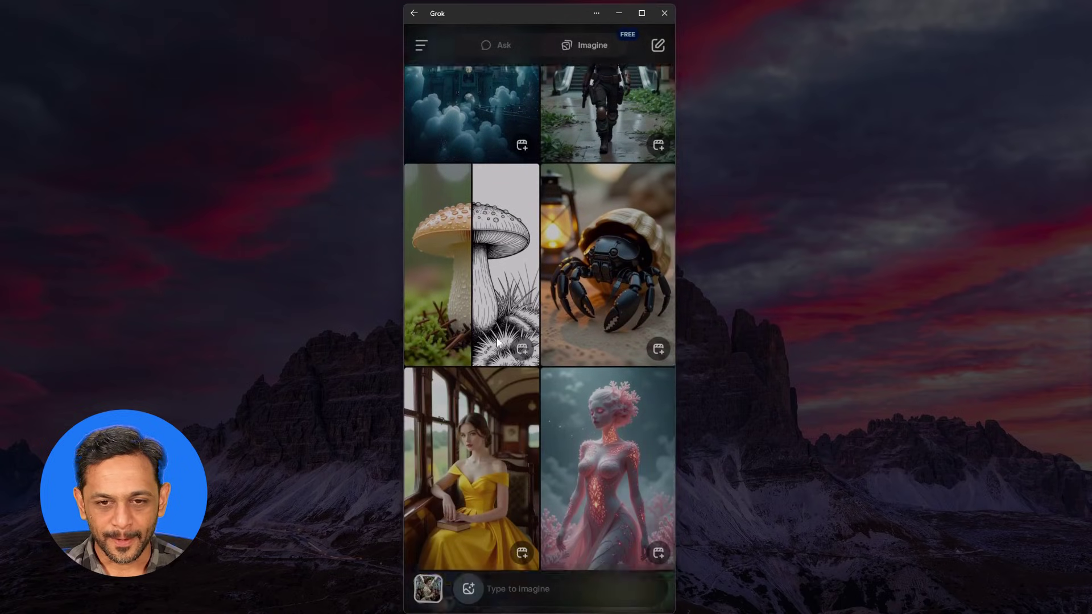
{"action": "left_click", "coordinate": [468, 337]}
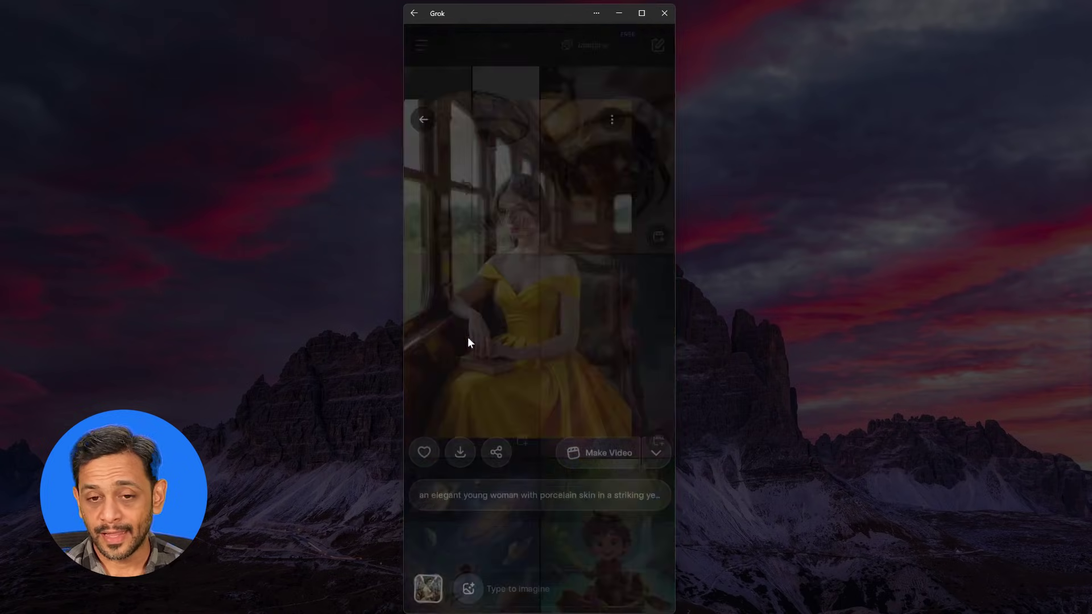
{"action": "left_click", "coordinate": [651, 455]}
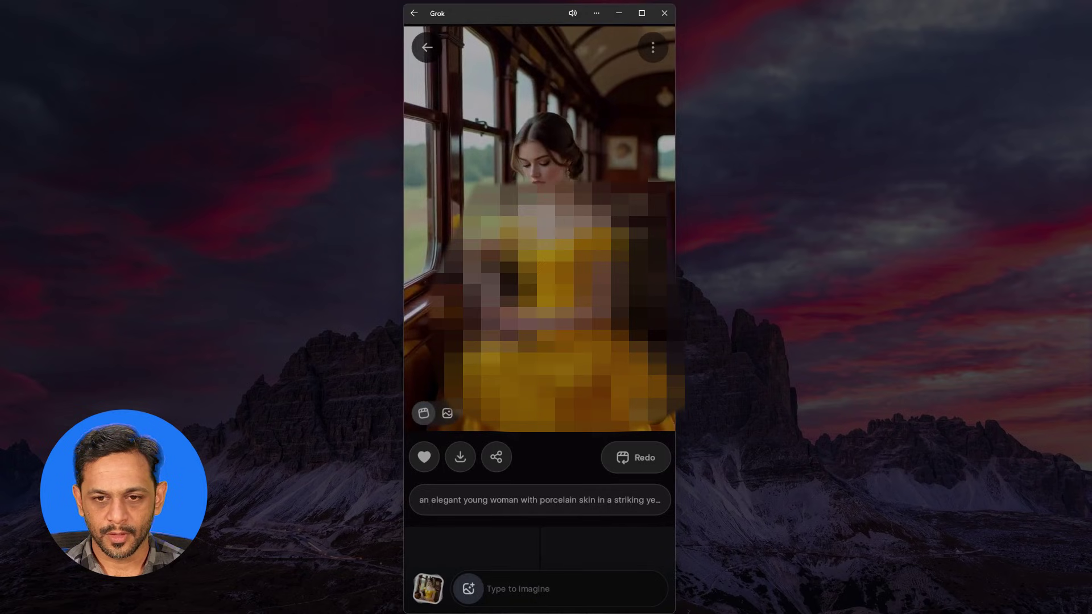
{"action": "left_click", "coordinate": [427, 48]}
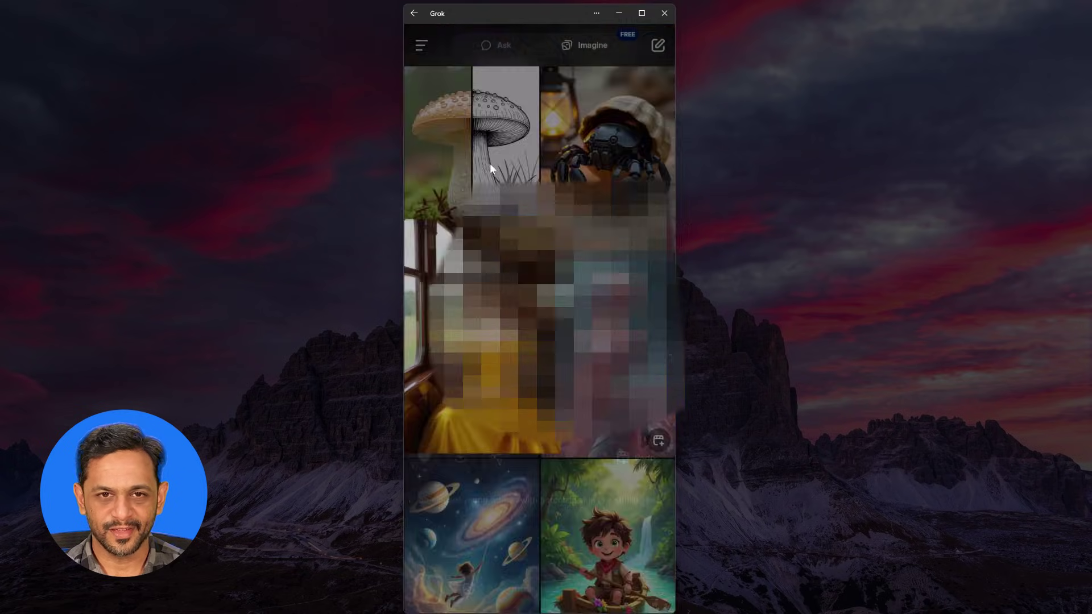
Upload the man's photo from the device and animate it into a video.
{"action": "left_click", "coordinate": [469, 589]}
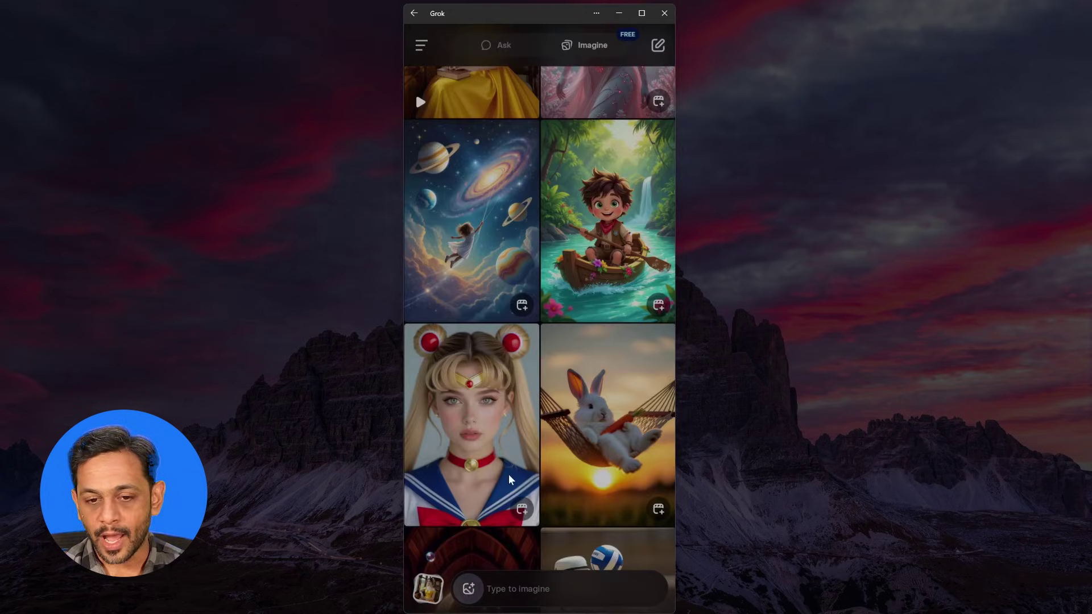
{"action": "left_click", "coordinate": [453, 388]}
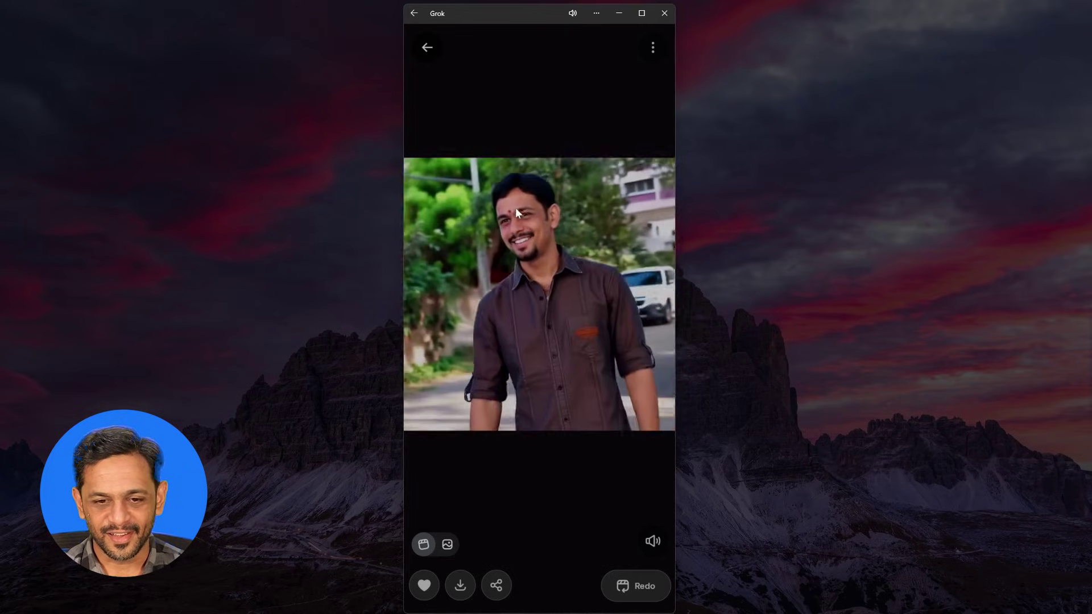
{"action": "left_click", "coordinate": [427, 48]}
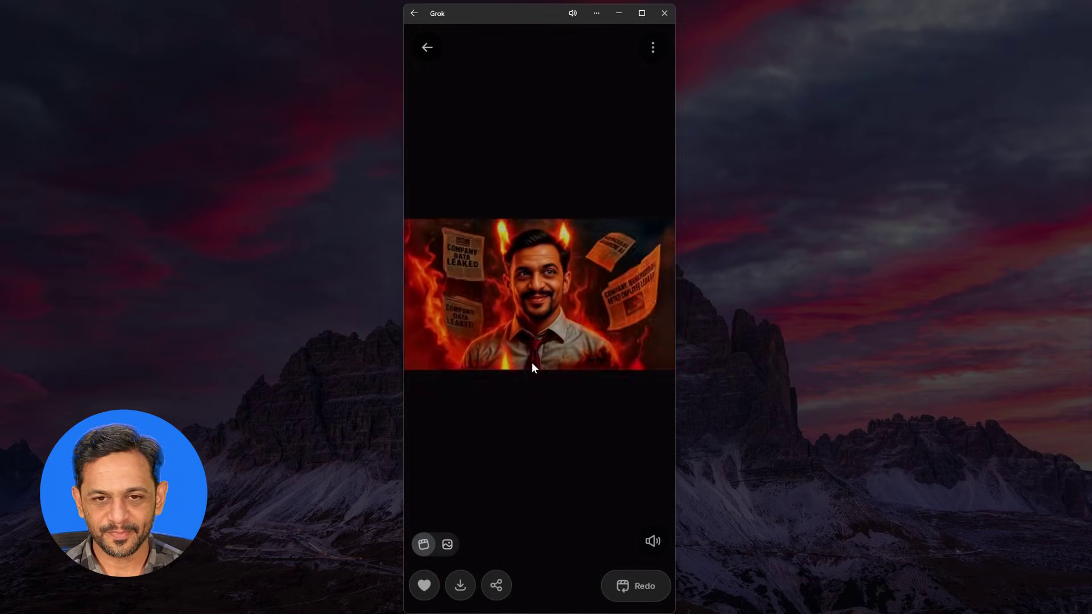
{"action": "left_click", "coordinate": [426, 49]}
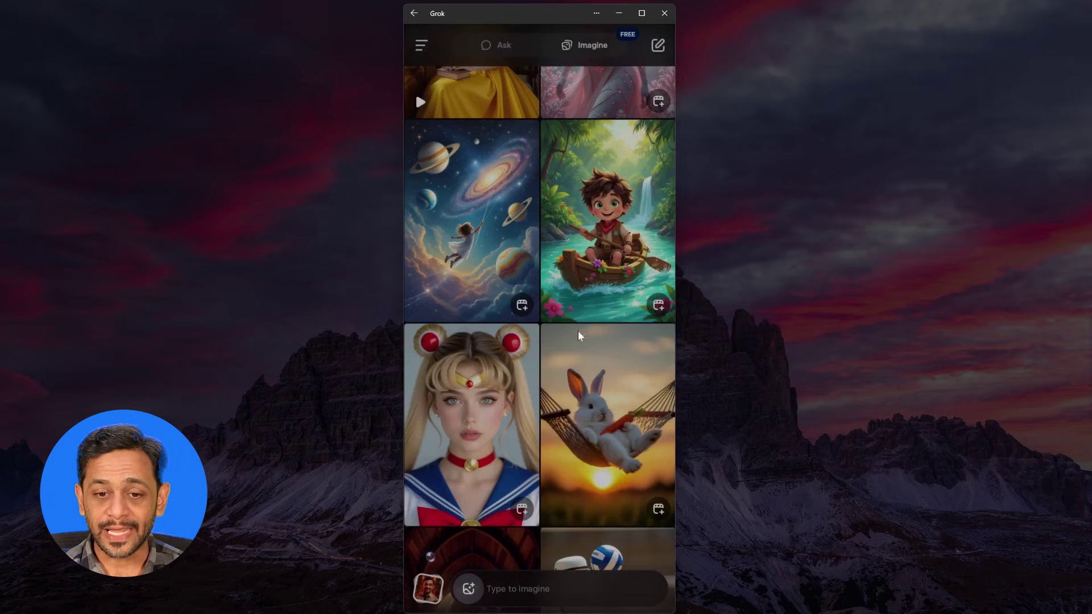
{"action": "left_click", "coordinate": [510, 589]}
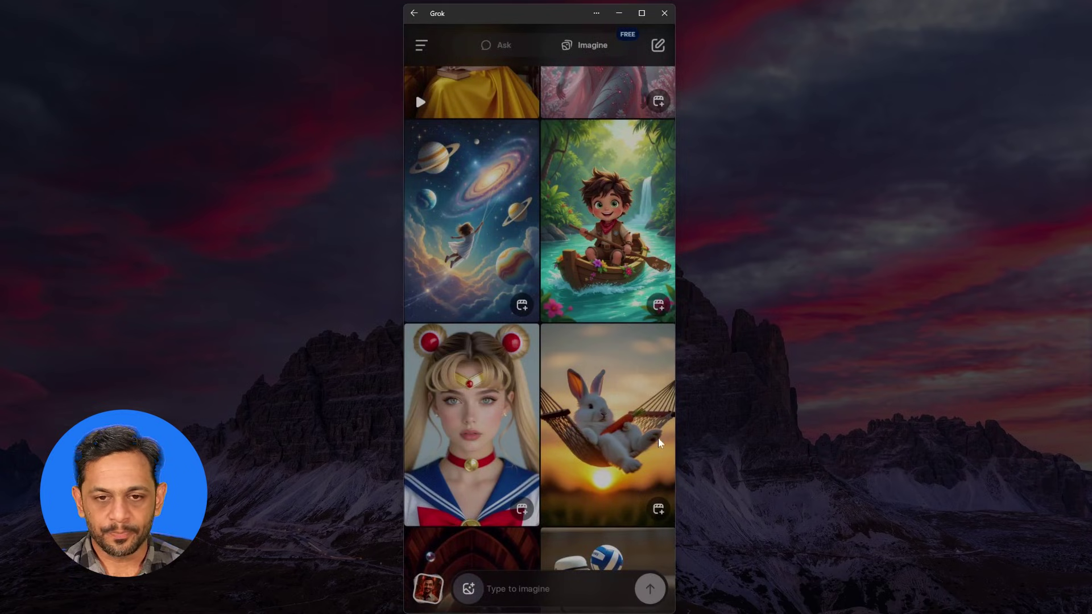
Paste the prompt 'a cat and mouse playing in backyard' and generate images.
{"action": "left_click", "coordinate": [543, 590]}
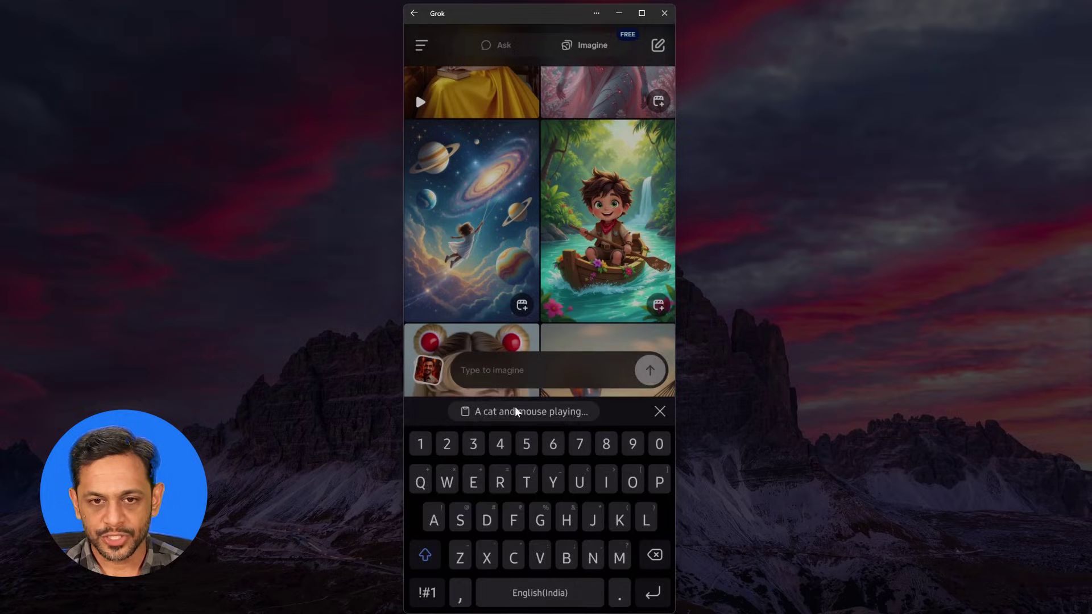
{"action": "left_click", "coordinate": [516, 412]}
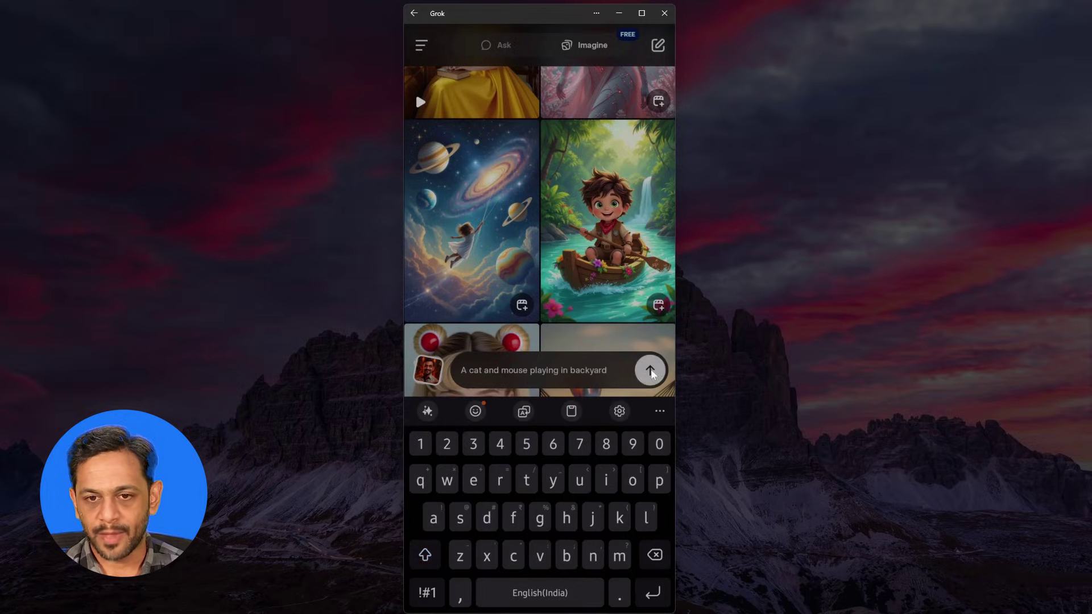
{"action": "left_click", "coordinate": [649, 370]}
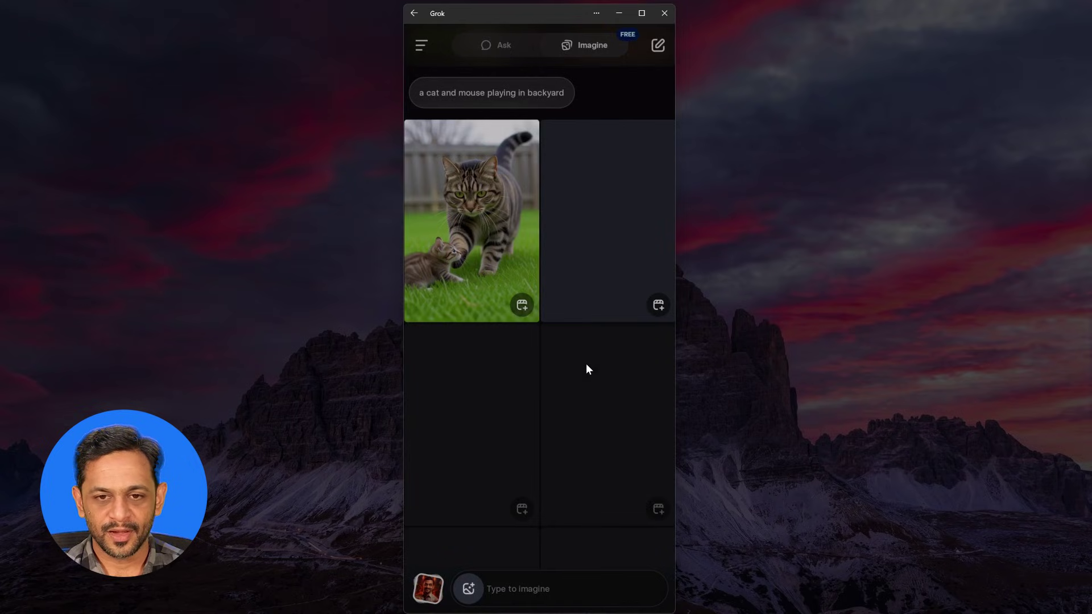
Animate the cat-and-mouse image into a video with its sound on.
{"action": "scroll", "coordinate": [586, 365], "scroll_direction": "down", "scroll_amount": 2}
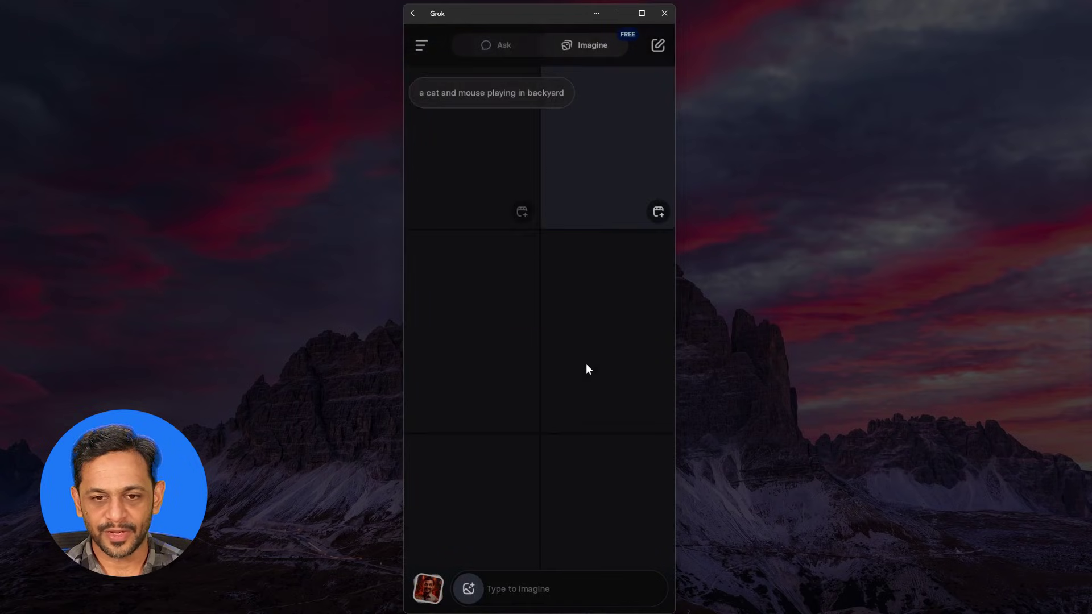
{"action": "scroll", "coordinate": [568, 398], "scroll_direction": "up", "scroll_amount": 4}
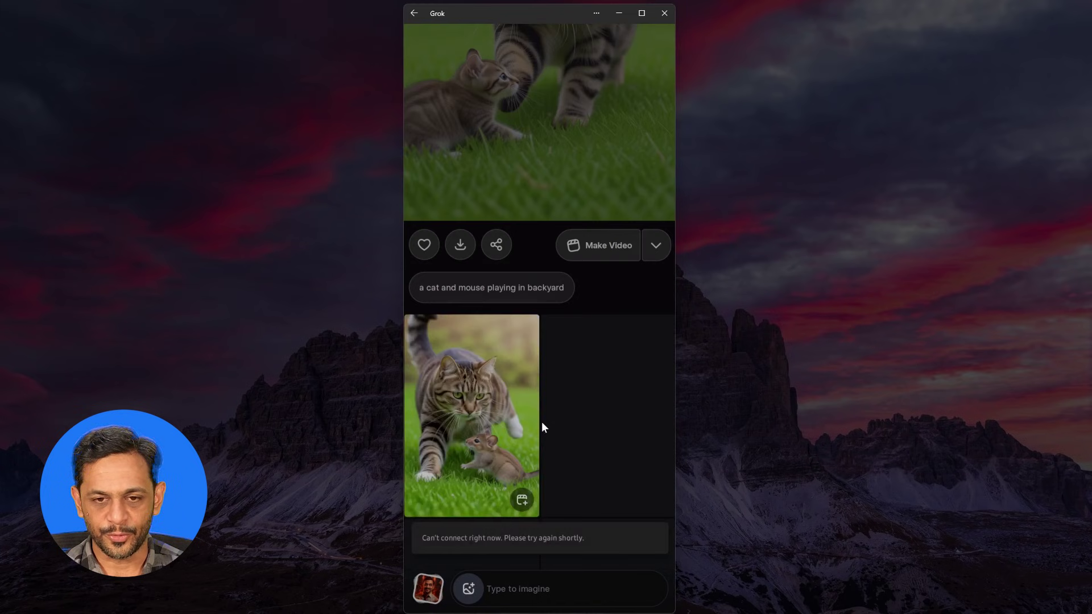
{"action": "left_click", "coordinate": [596, 247]}
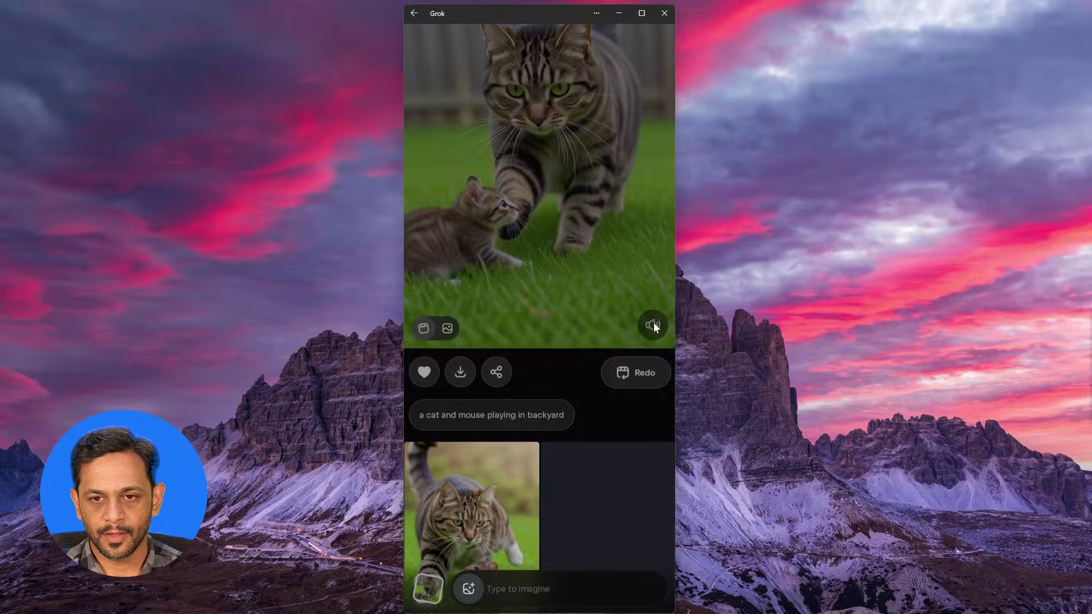
{"action": "left_click", "coordinate": [653, 325]}
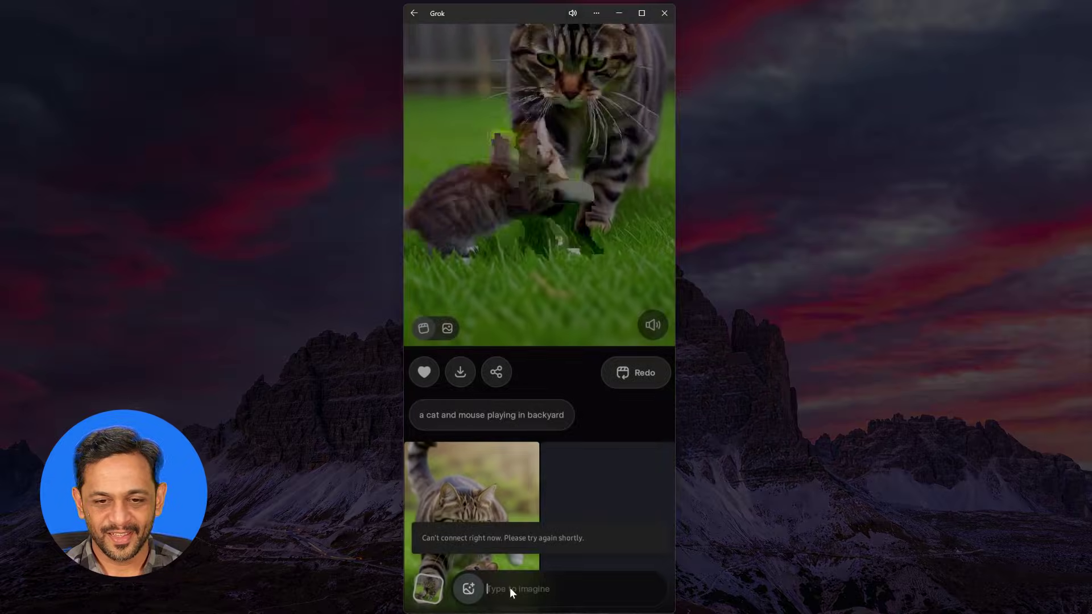
Paste the copied medieval marketplace prompt and generate the giant-snake images.
{"action": "left_click", "coordinate": [510, 588]}
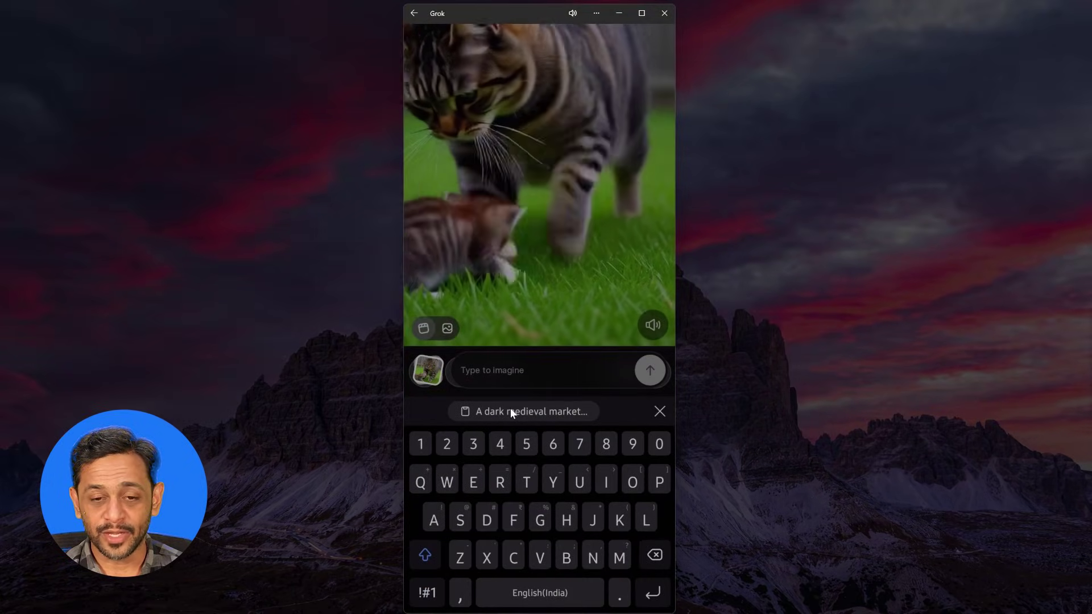
{"action": "left_click", "coordinate": [510, 407]}
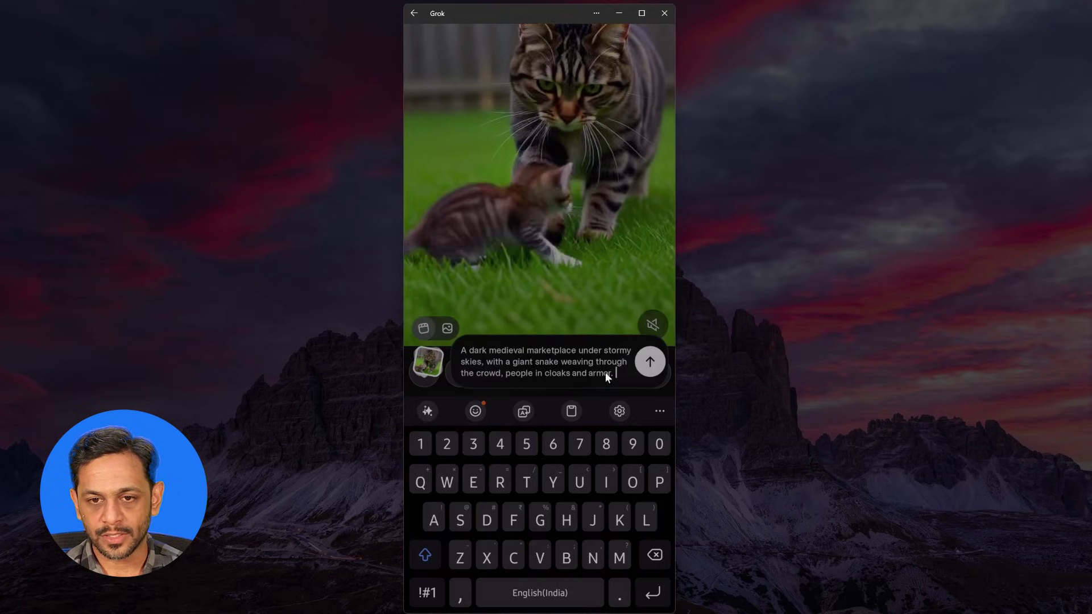
{"action": "left_click", "coordinate": [646, 362]}
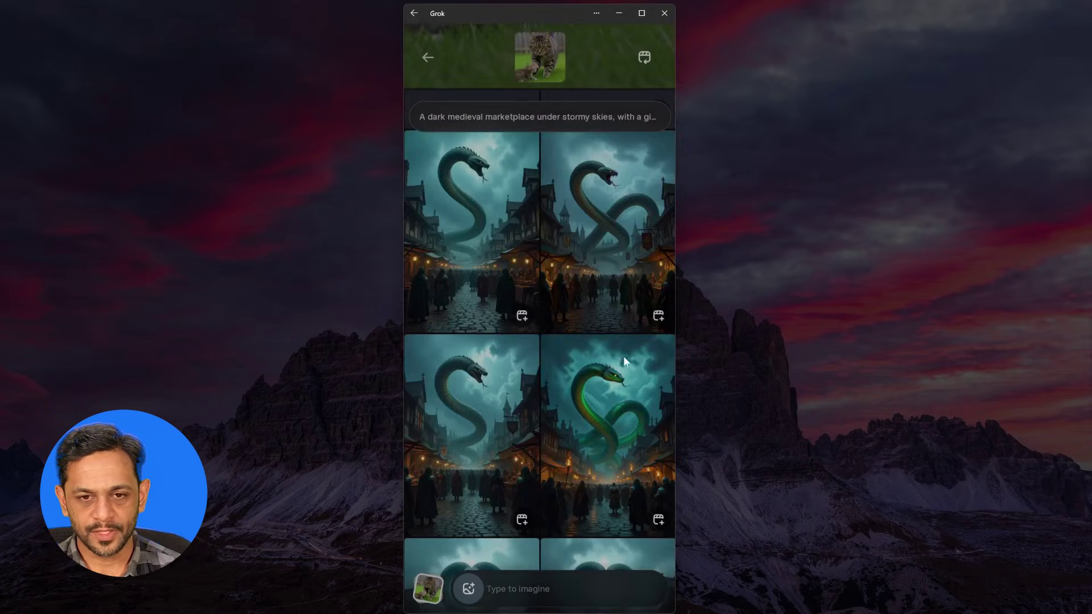
Animate the green snake image into a muted video and return to the grid.
{"action": "left_click", "coordinate": [585, 393]}
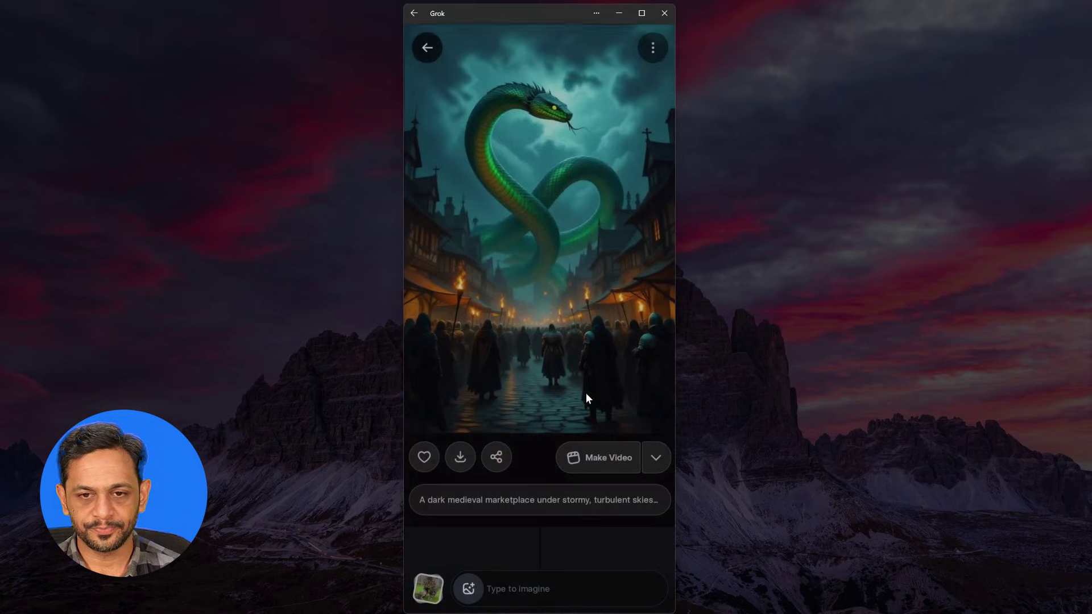
{"action": "left_click", "coordinate": [603, 455]}
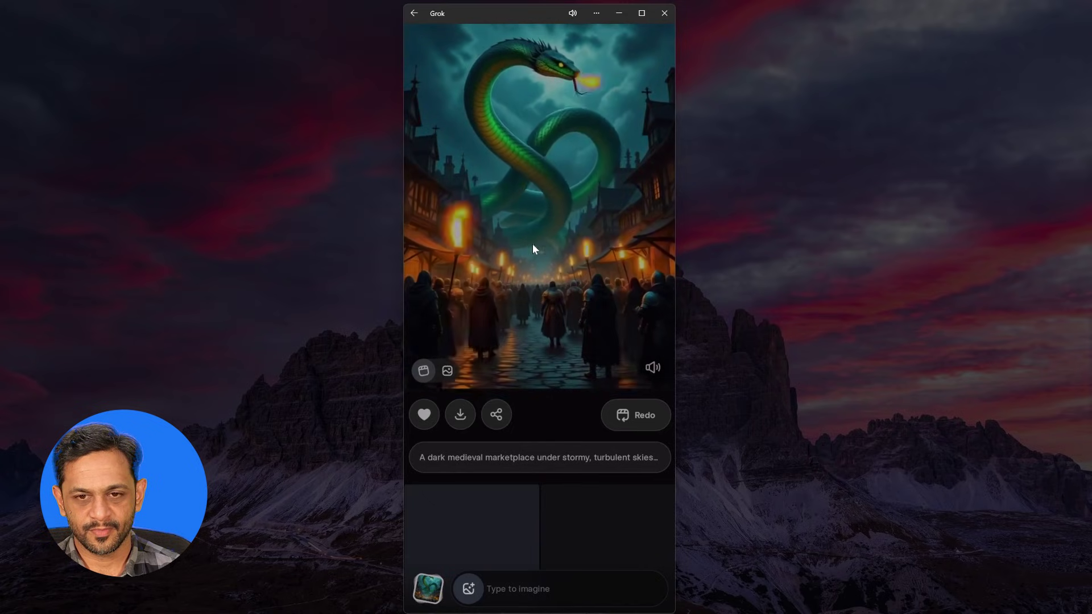
{"action": "left_click", "coordinate": [651, 368]}
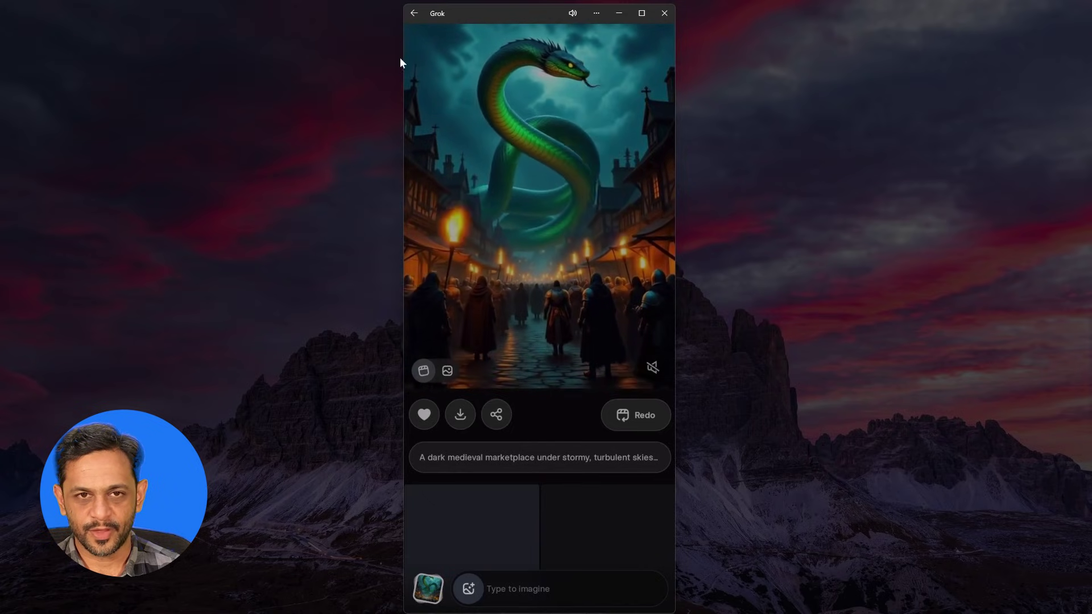
{"action": "left_click", "coordinate": [414, 13]}
Generate images from the pasted two-dragon battle prompt and animate the first into a video.
{"action": "left_click", "coordinate": [521, 588]}
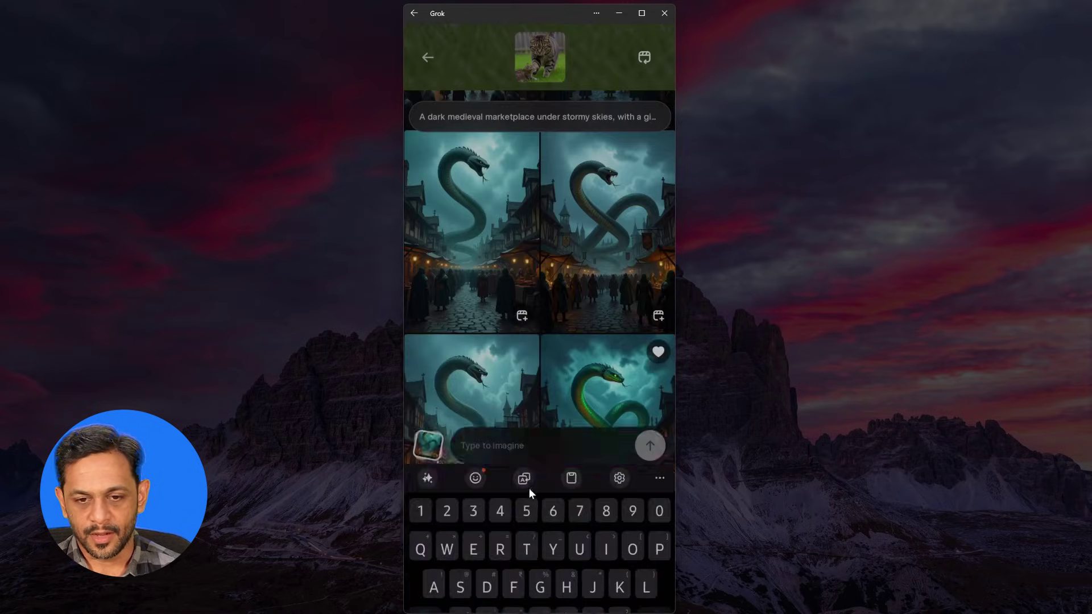
{"action": "type", "text": "Two colossal dragons battling fiercely in the sky, flames and smoke swirling around them, while underneath, armies of knights and warriors clash in an epic battle on the ground"}
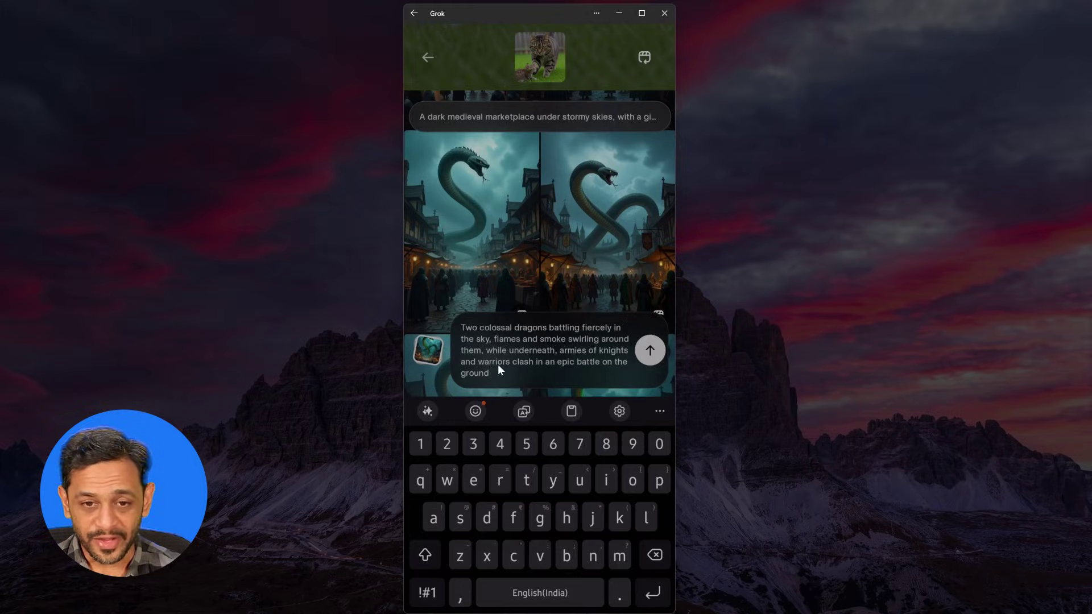
{"action": "left_click", "coordinate": [650, 350]}
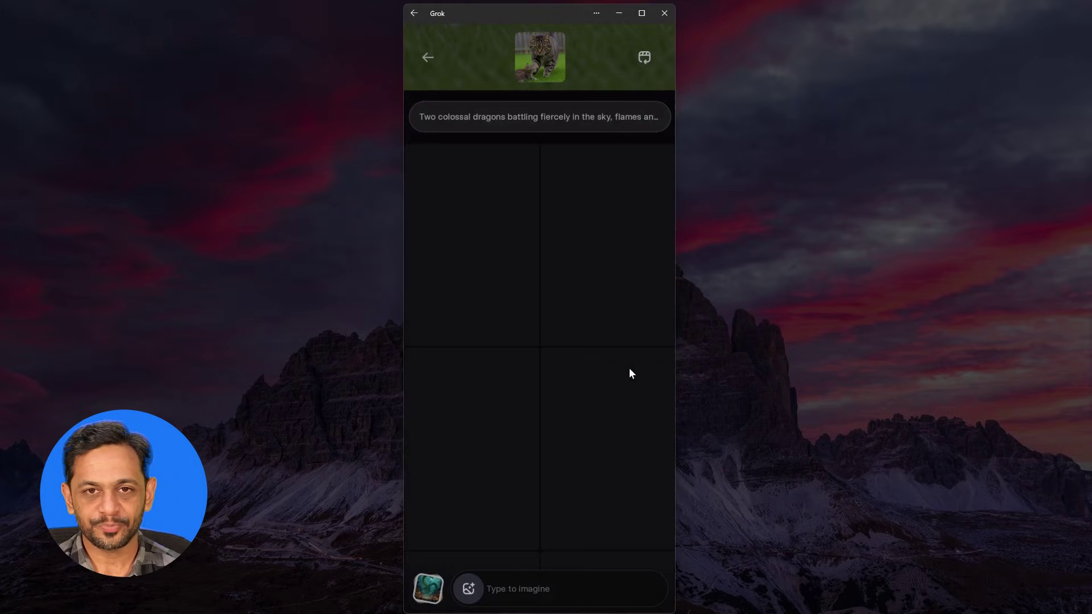
{"action": "scroll", "coordinate": [569, 329], "scroll_direction": "up", "scroll_amount": 1}
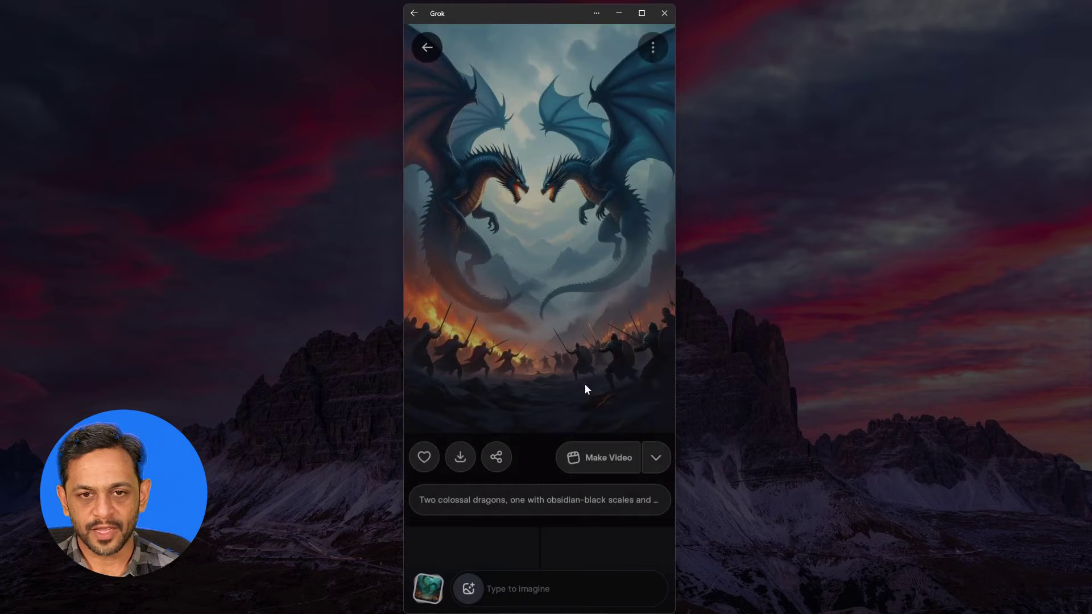
{"action": "left_click", "coordinate": [604, 456]}
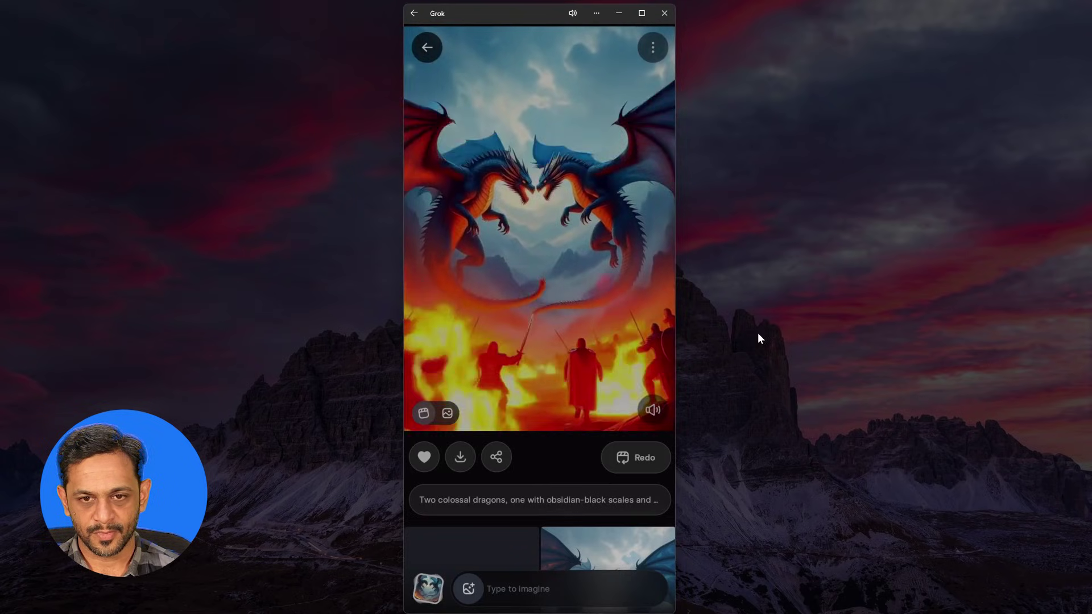
Paste the Lord Shiva cosmic-dance prompt and generate images.
{"action": "left_click", "coordinate": [427, 46]}
{"action": "left_click", "coordinate": [529, 588]}
{"action": "type", "text": "Lord Shiva in his fierce form as Mahadev, dancing the cosmic Tandava amidst swirling flames and cosmic energy, with demons being crushed underfoot"}
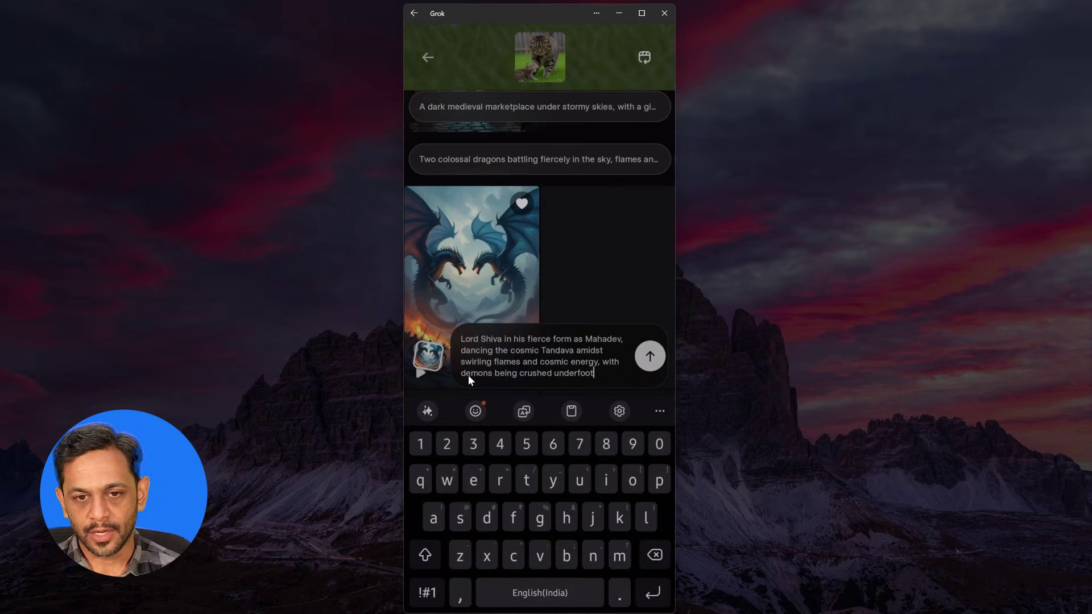
{"action": "left_click", "coordinate": [650, 356]}
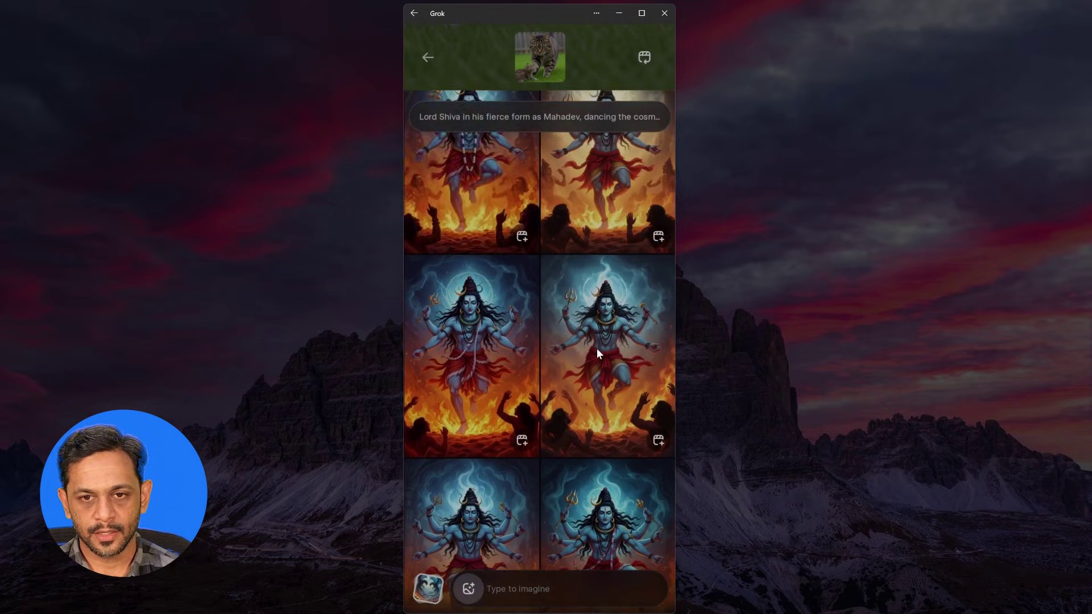
Animate a Lord Shiva image into a video and return to its grid.
{"action": "left_click", "coordinate": [596, 348]}
{"action": "left_click", "coordinate": [600, 456]}
{"action": "left_click", "coordinate": [599, 458]}
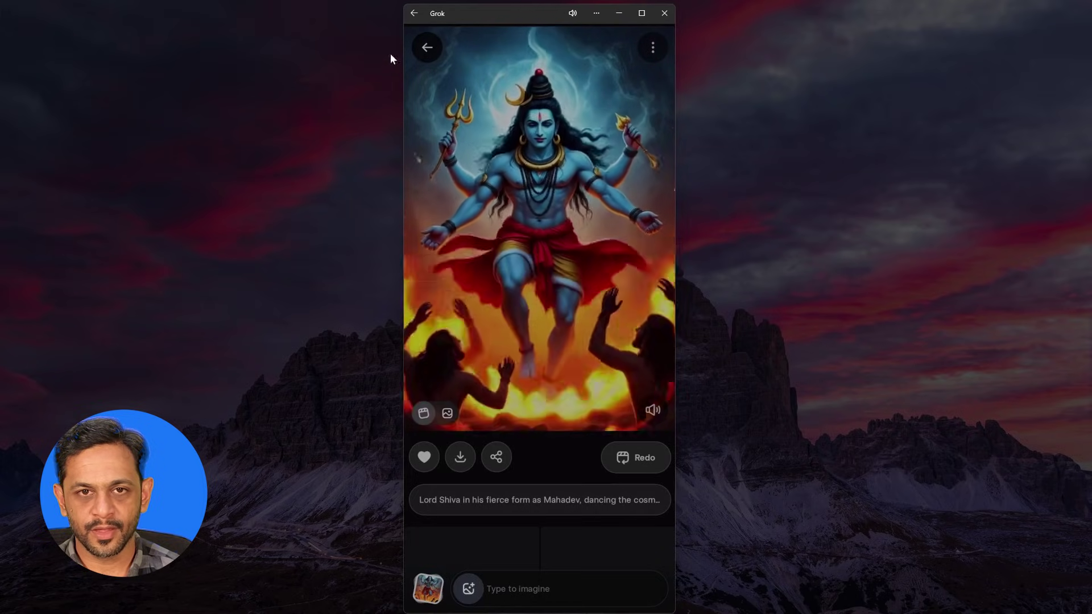
{"action": "left_click", "coordinate": [430, 46]}
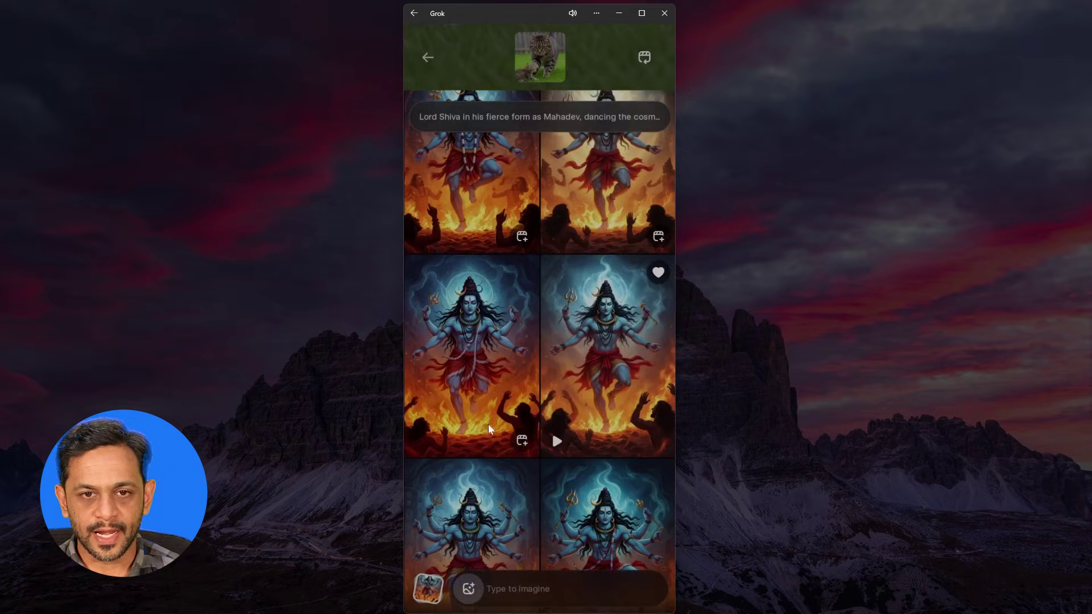
Open the man's video from Favorites and show its Custom, Fun and Normal redo styles.
{"action": "left_click", "coordinate": [428, 59]}
{"action": "scroll", "coordinate": [543, 407], "scroll_direction": "down", "scroll_amount": 3}
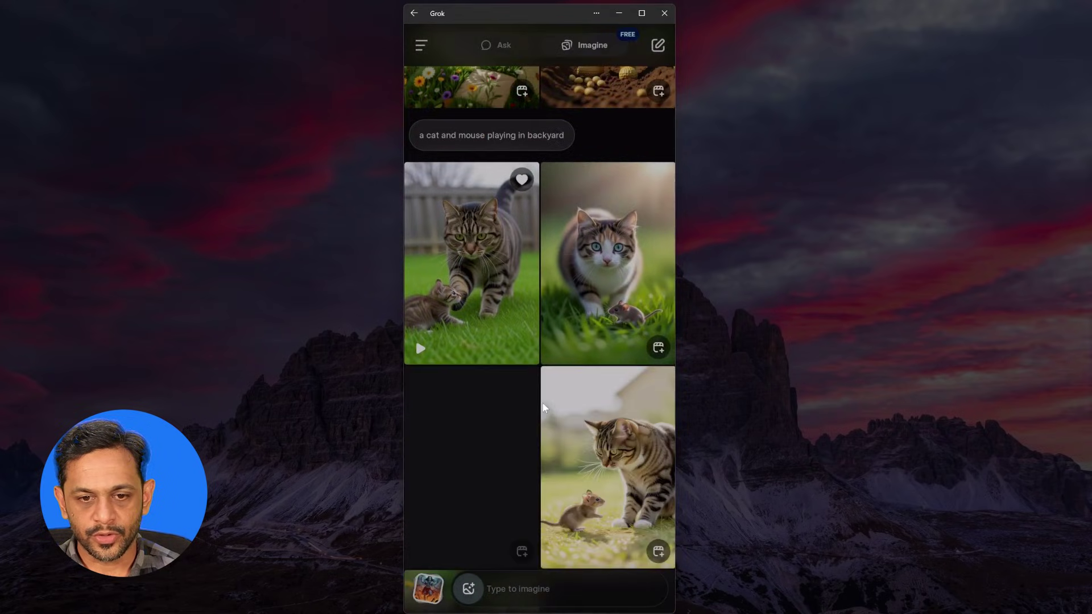
{"action": "left_click", "coordinate": [428, 589]}
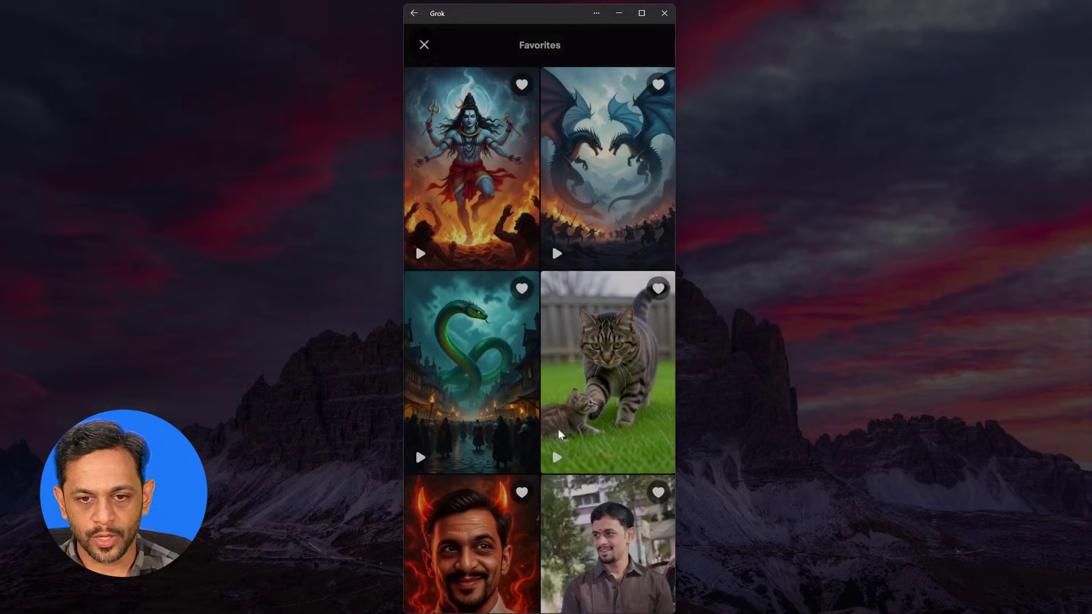
{"action": "scroll", "coordinate": [569, 449], "scroll_direction": "down", "scroll_amount": 2}
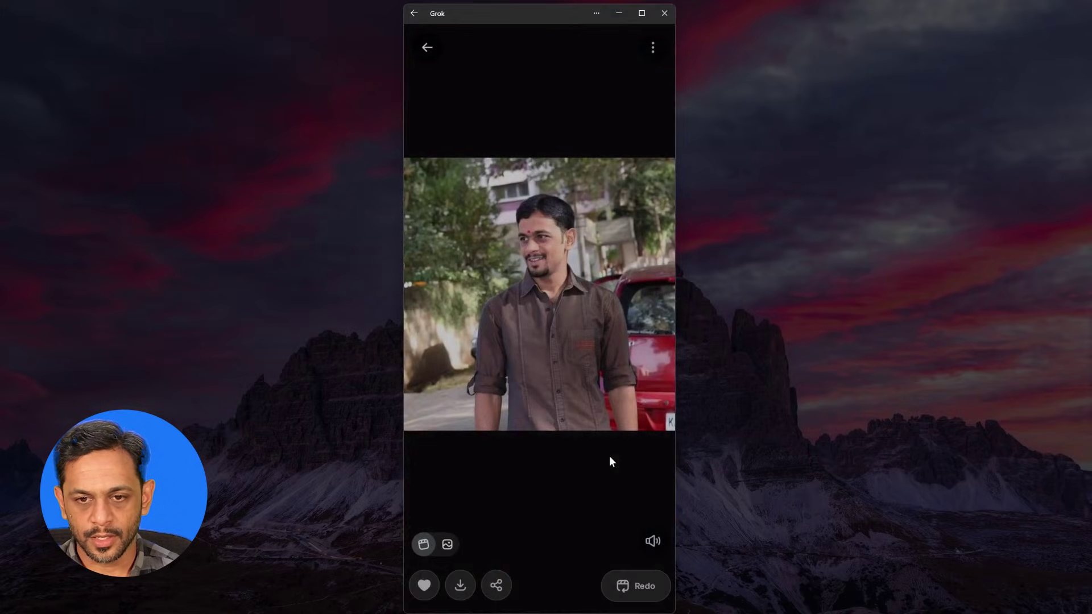
{"action": "left_click", "coordinate": [626, 583]}
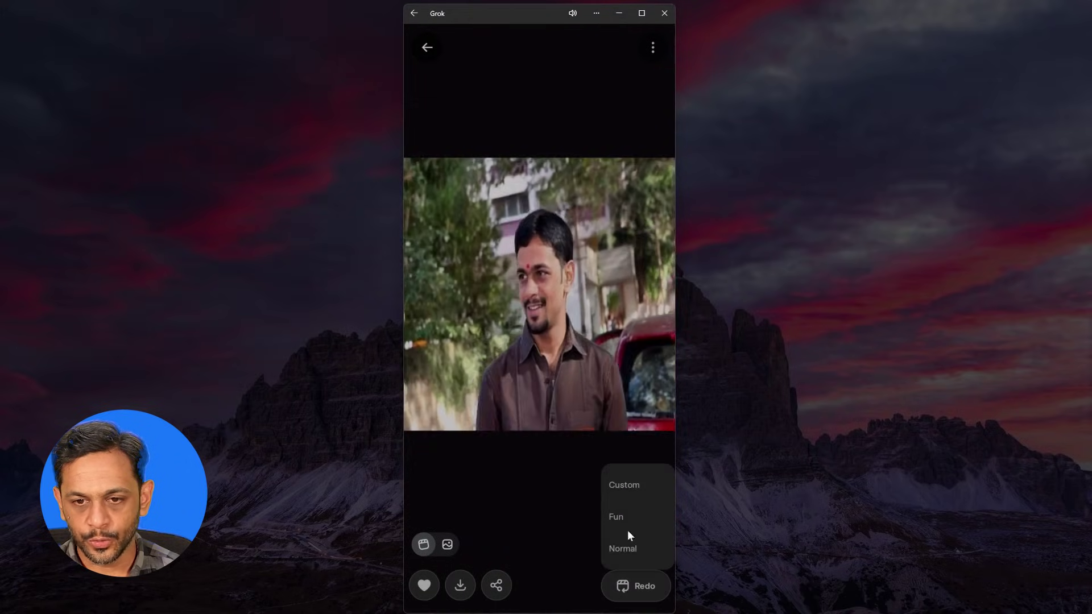